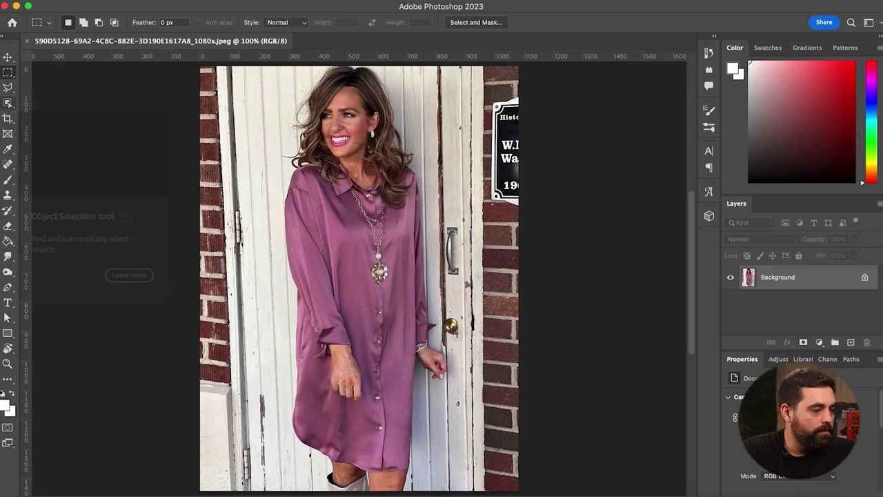
Select the woman with Object Selection's Select Subject and mask out the door and brick background.
click(7, 103)
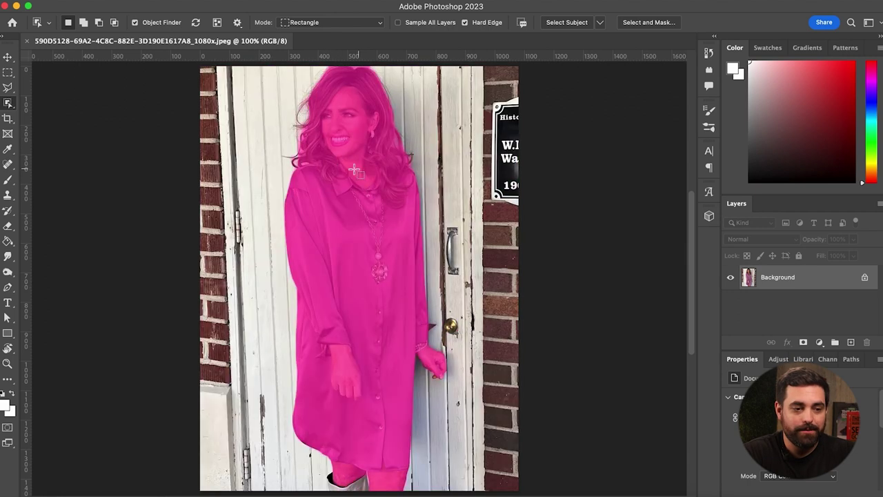
click(556, 23)
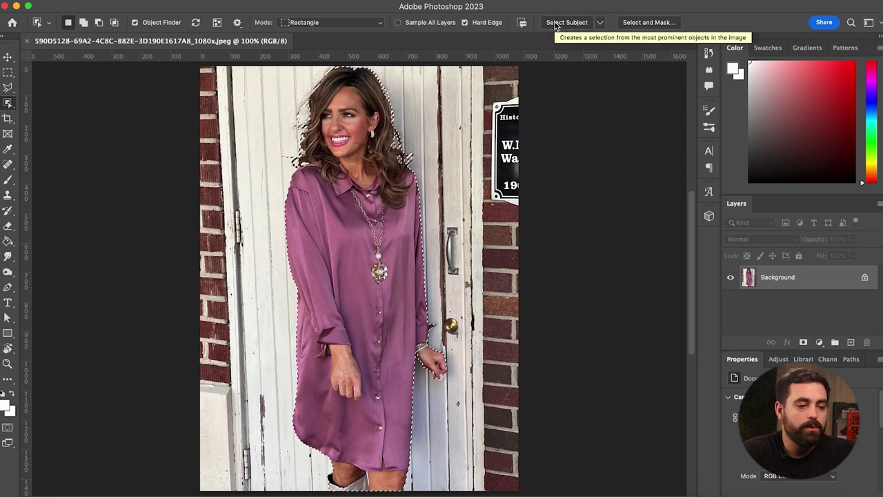
click(805, 343)
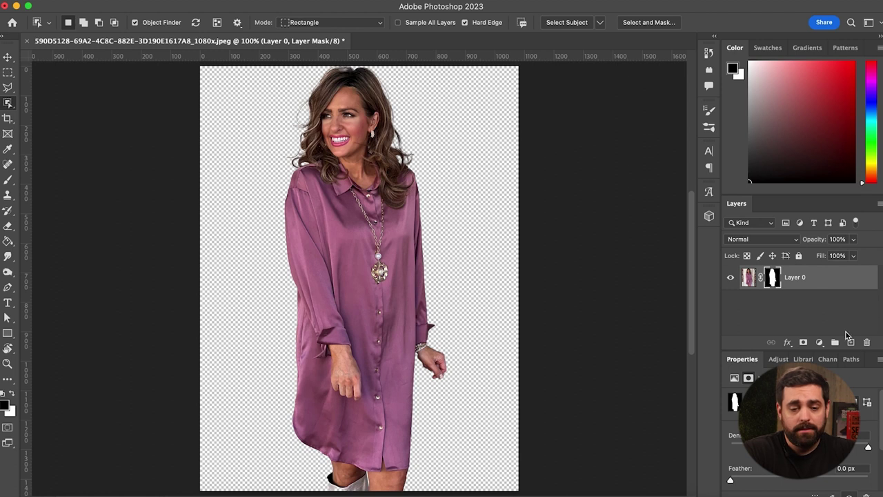
Move the new blank layer below Layer 0 and Paint Bucket fill it with a light colour.
drag(792, 281, 792, 317)
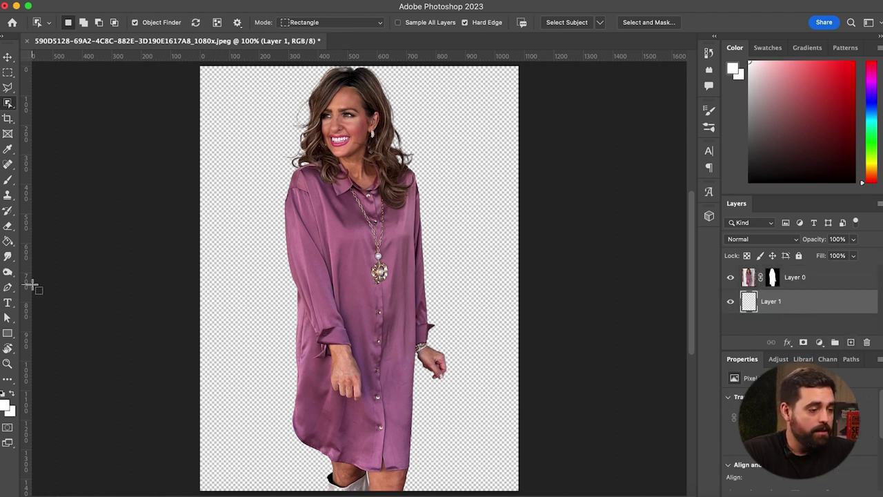
click(8, 243)
click(7, 406)
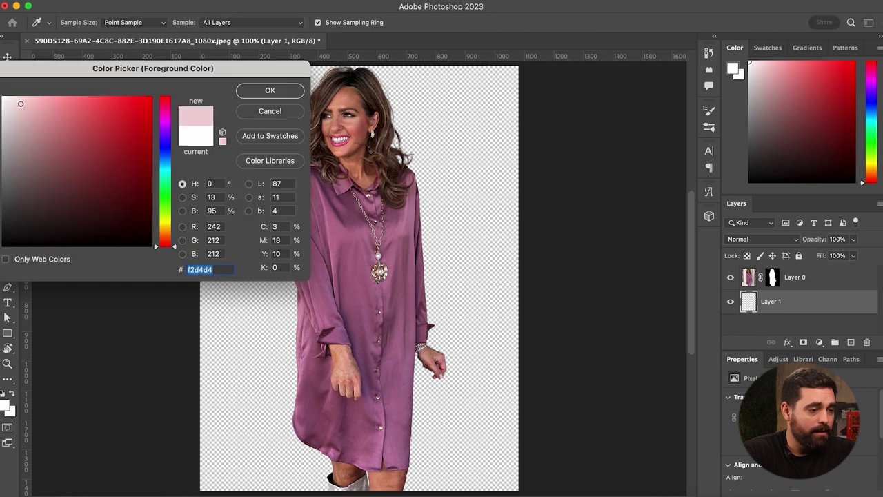
click(257, 94)
click(255, 196)
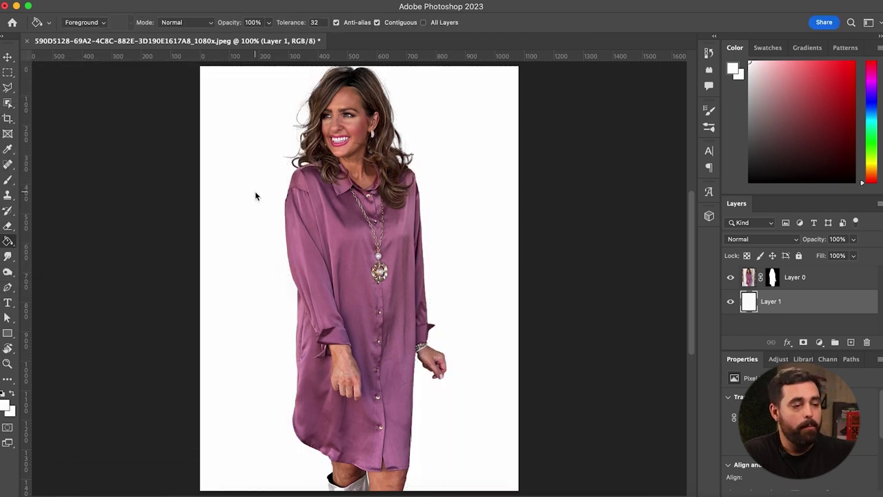
click(9, 57)
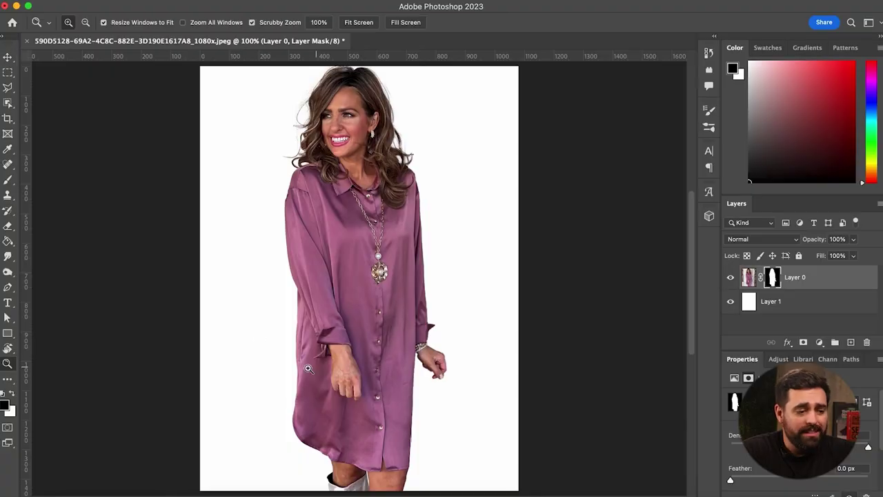
Zoom to 600% on the dress hem and knee and pick the Brush tool.
drag(308, 369, 308, 368)
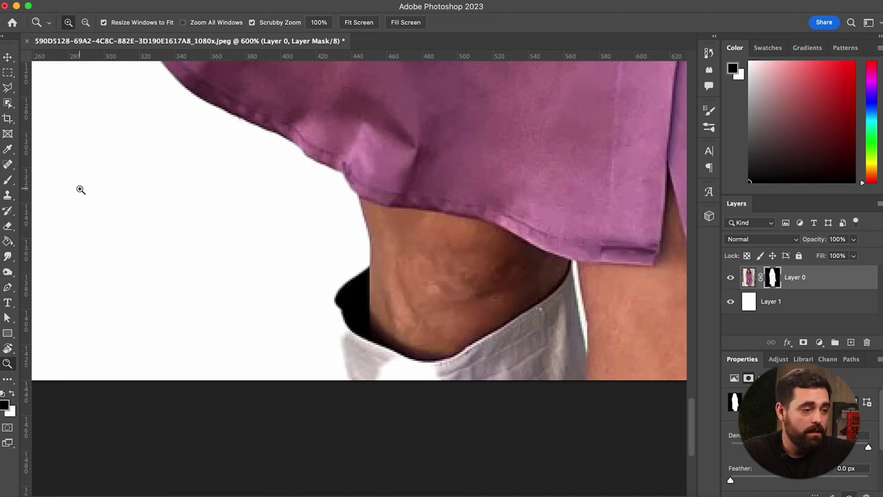
click(6, 183)
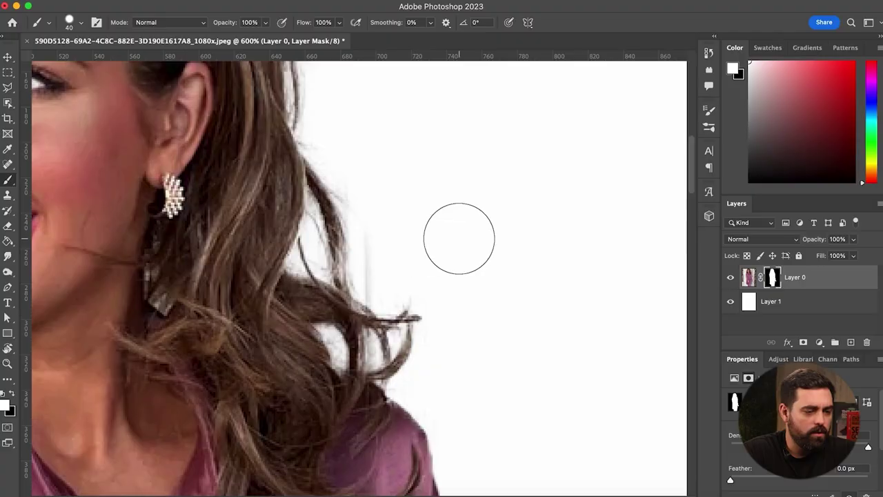
scroll(459, 238, left, 5)
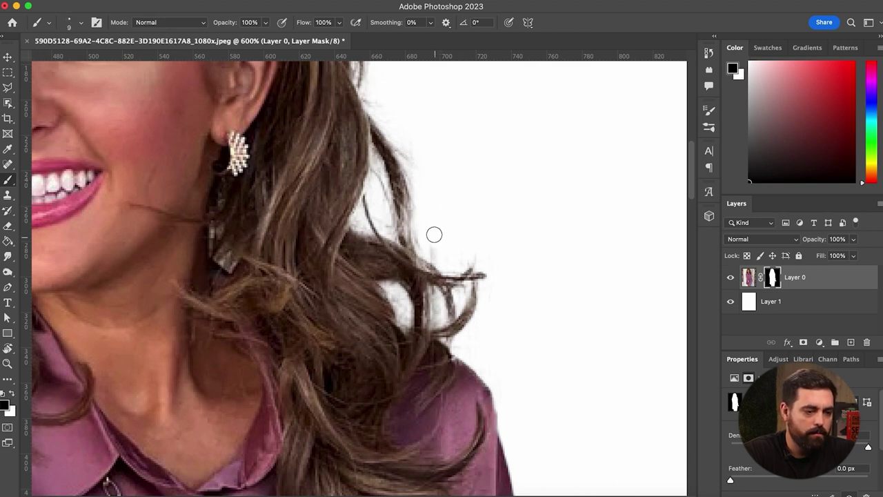
Scroll around the hair at 600% to inspect the mask's cut-out edges.
scroll(470, 191, up, 3)
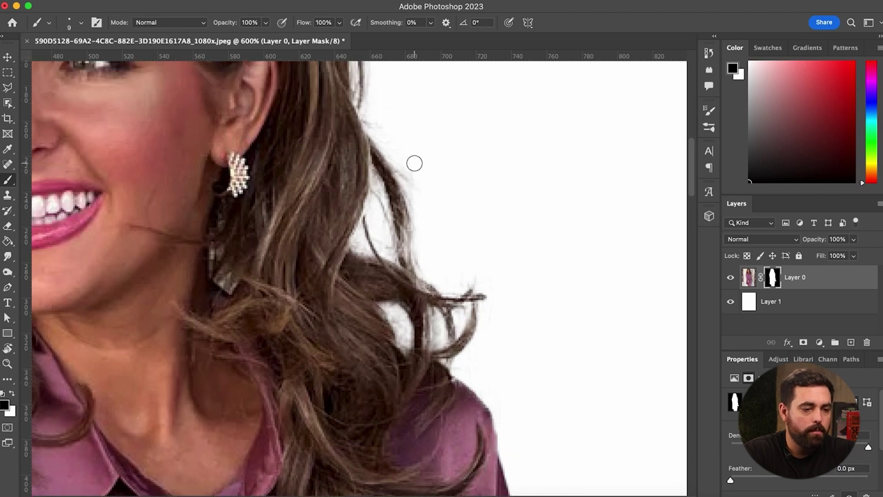
scroll(423, 171, up, 10)
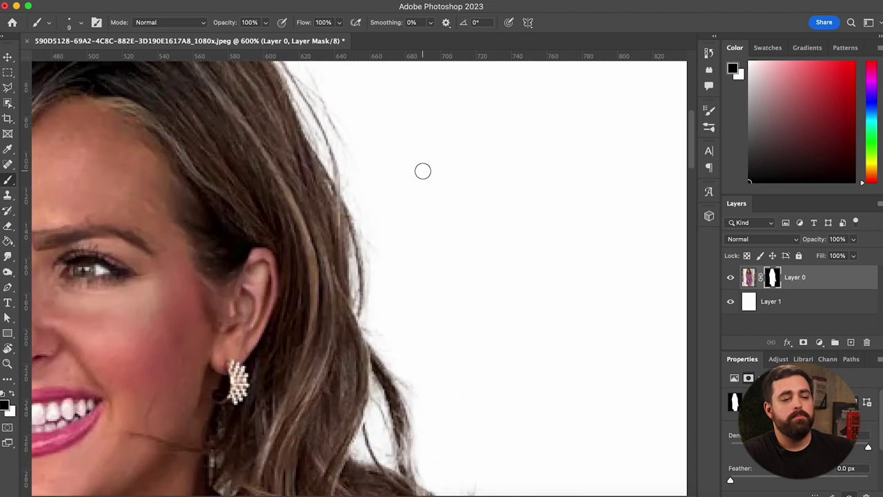
scroll(423, 171, left, 10)
scroll(423, 172, down, 10)
scroll(423, 171, left, 3)
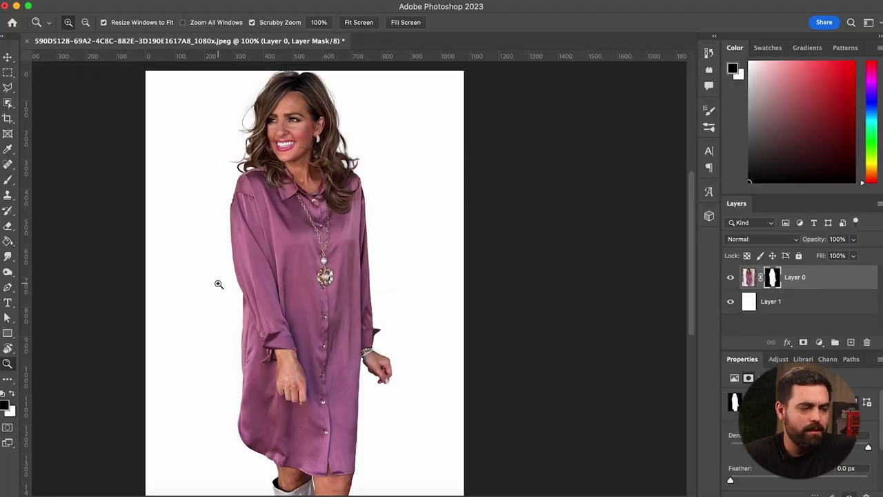
Open Save for Web (Legacy) and set the JPEG output to Very High, quality 80.
click(88, 1)
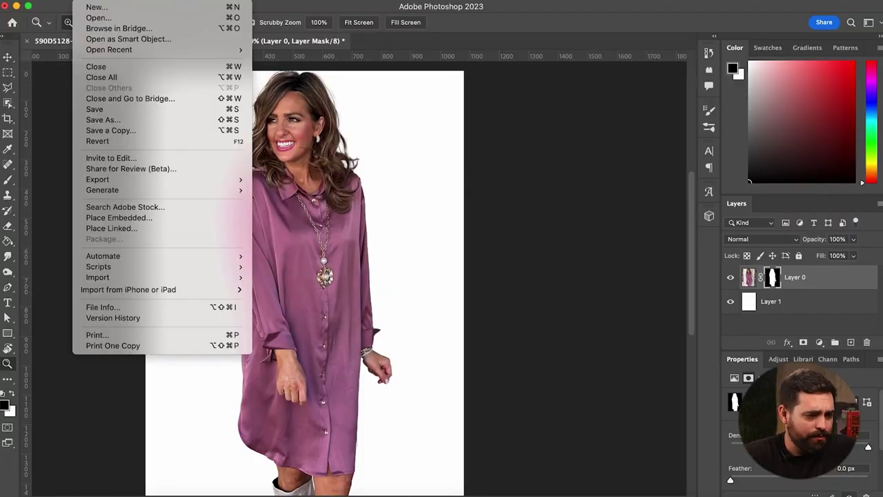
mouse_move(221, 181)
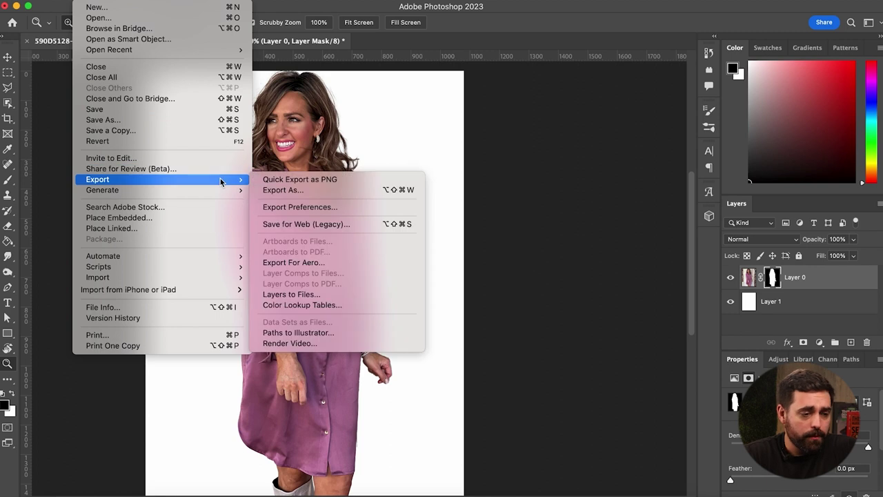
click(321, 226)
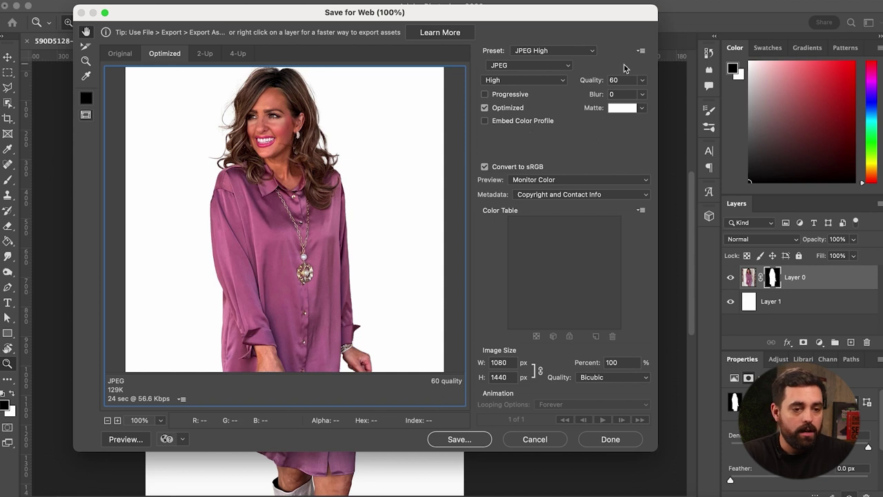
key(Up)
key(Up)
key(Up)
key(Up)
key(Up)
key(Up)
key(Up)
key(Up)
key(Up)
key(Up)
key(Up)
key(Up)
key(Up)
key(Up)
key(Up)
key(Up)
key(Up)
key(Up)
key(Up)
key(Up)
key(Up)
key(Up)
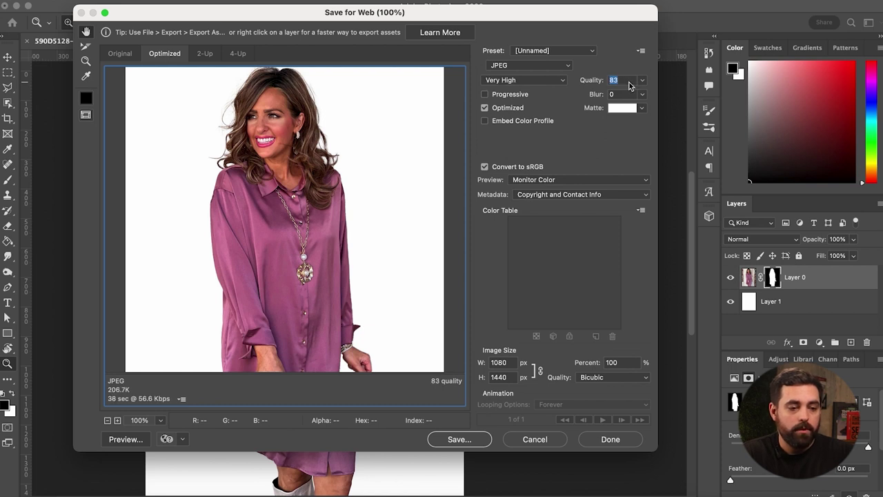
key(Down)
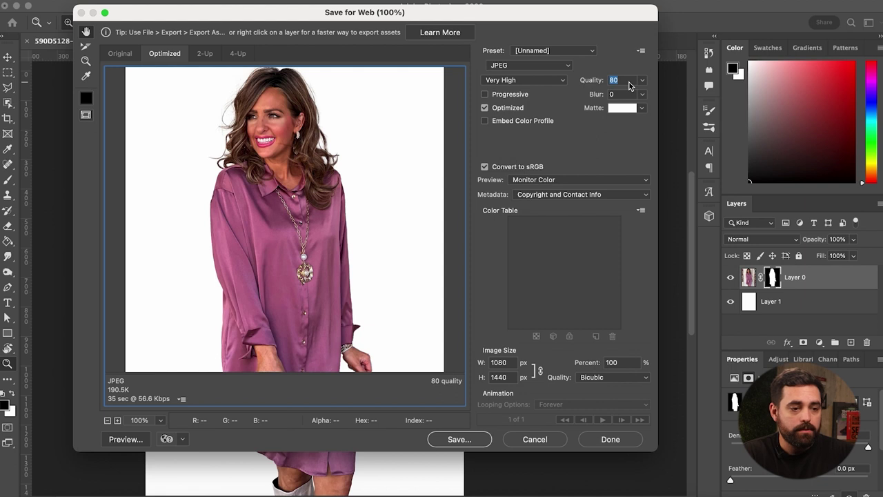